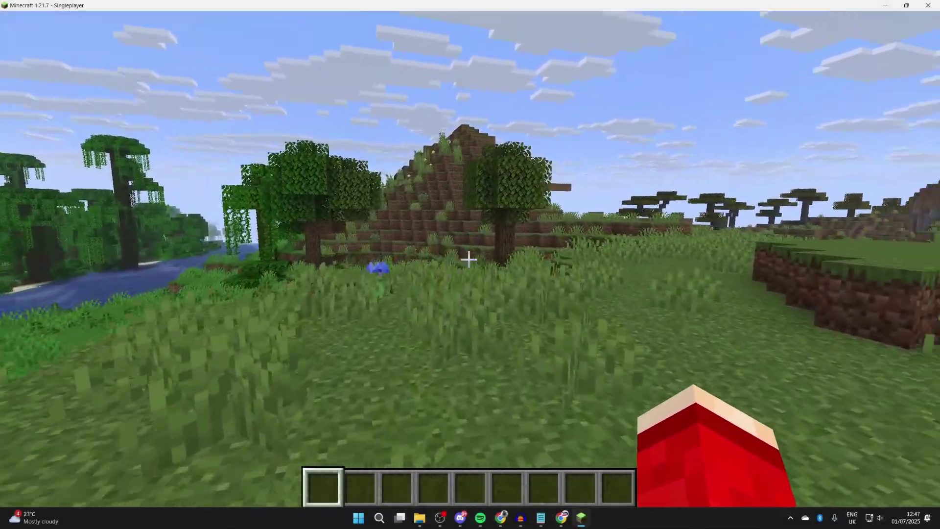
Walk across the grassland and climb onto the hilltop overlooking the river and sea.
{"action": "key", "text": "w"}
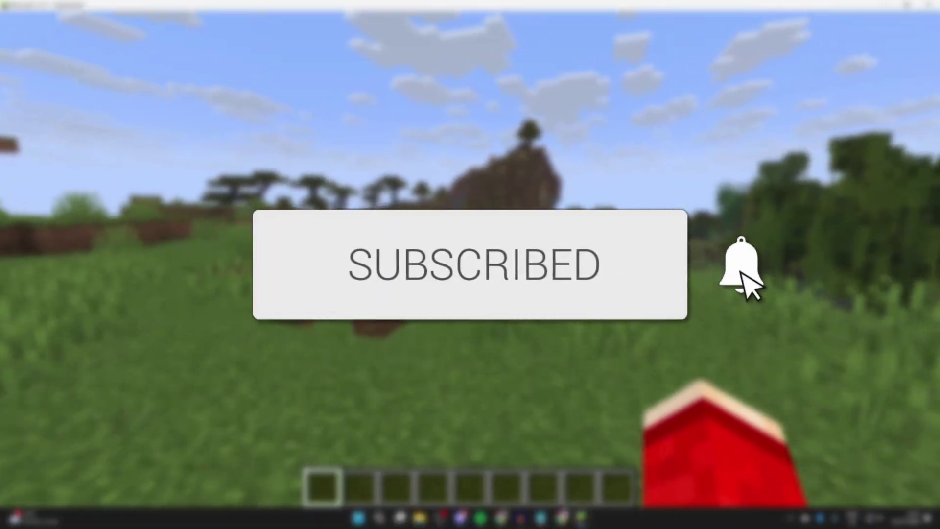
{"action": "key", "text": "w"}
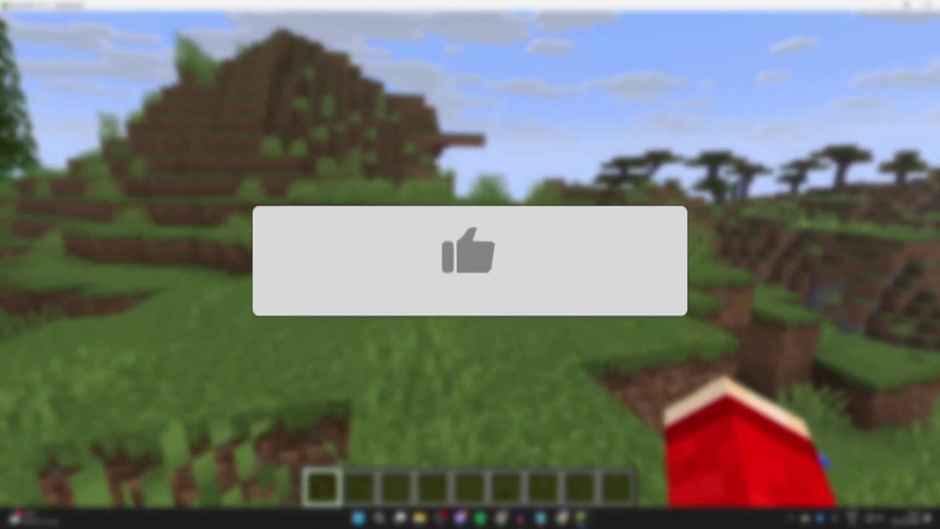
{"action": "key", "text": "w"}
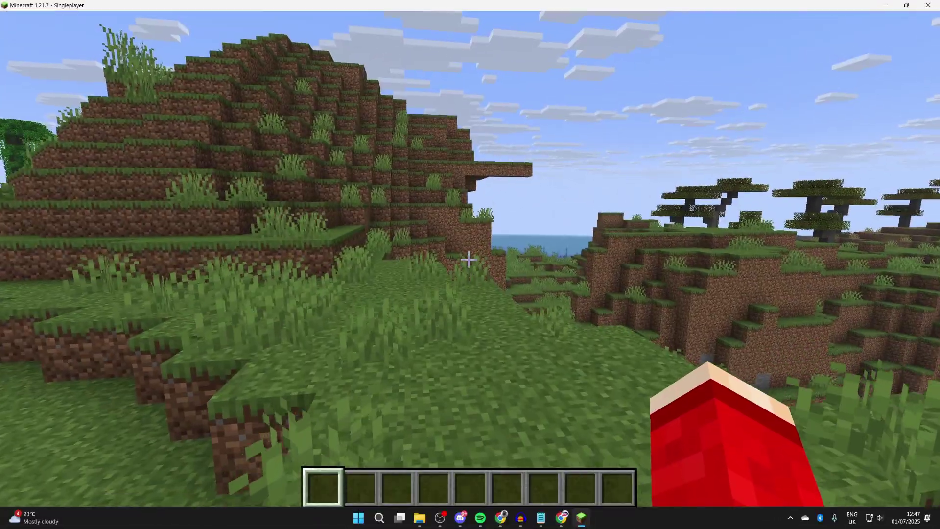
{"action": "key", "text": "w"}
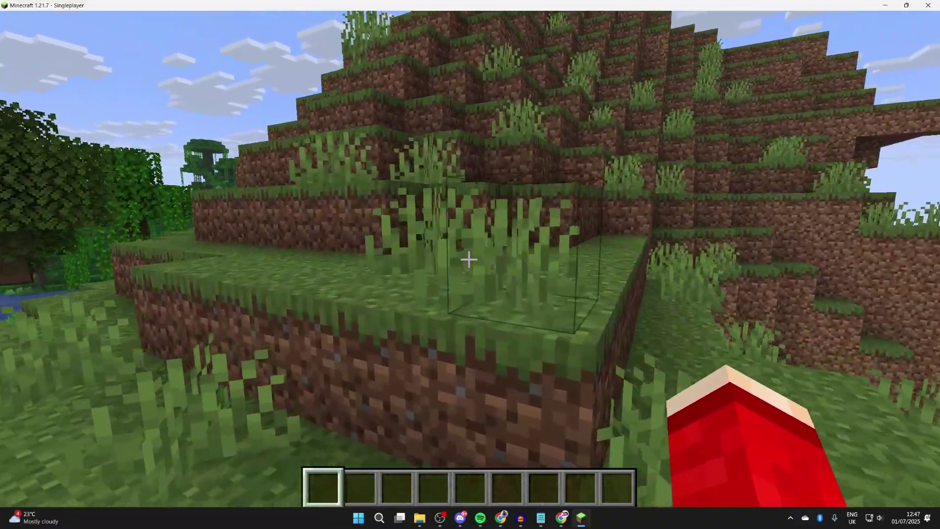
{"action": "key", "text": "w"}
{"action": "key", "text": "space"}
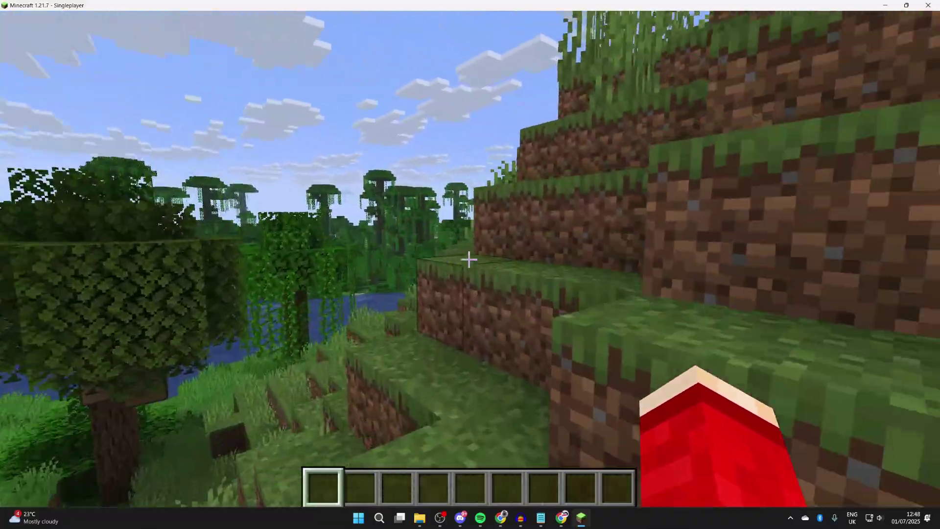
{"action": "key", "text": "s"}
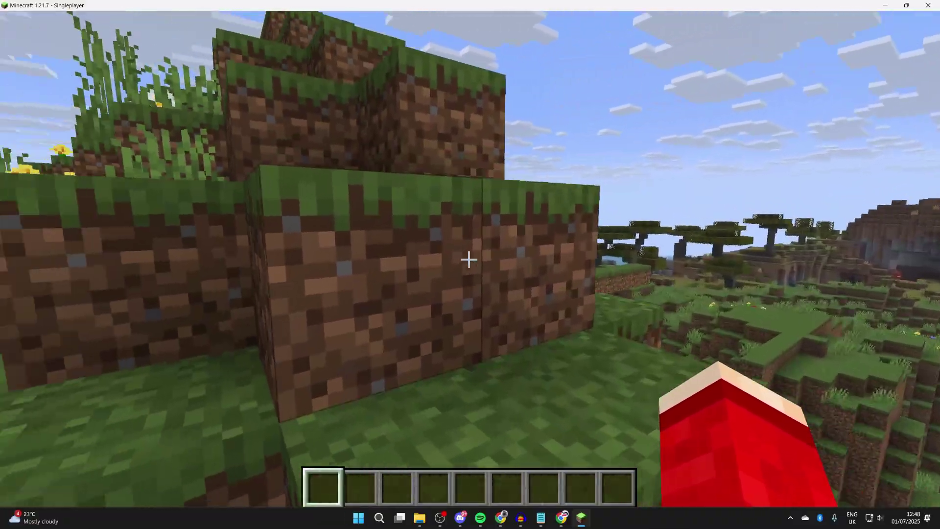
{"action": "key", "text": "w"}
{"action": "key", "text": "space"}
{"action": "key", "text": "w"}
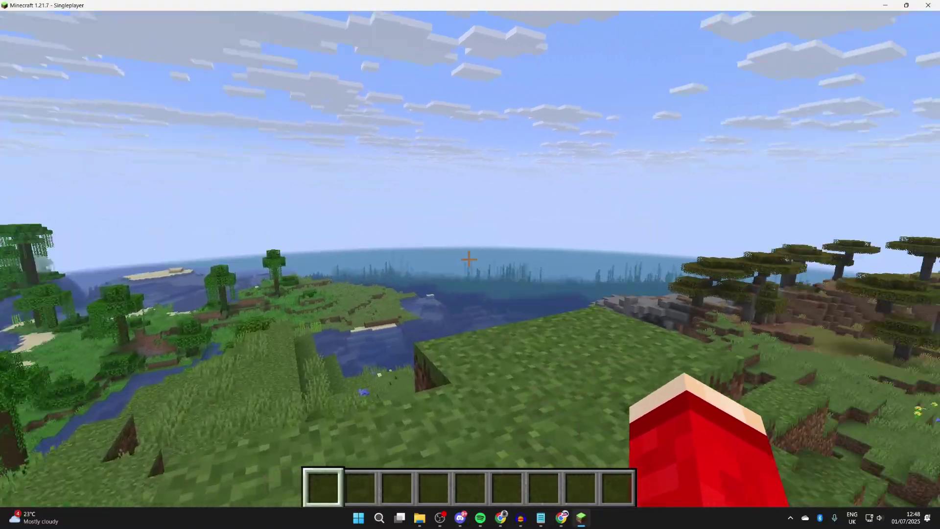
Save and quit the world to the title screen, then bring up the web browser.
{"action": "key", "text": "Escape"}
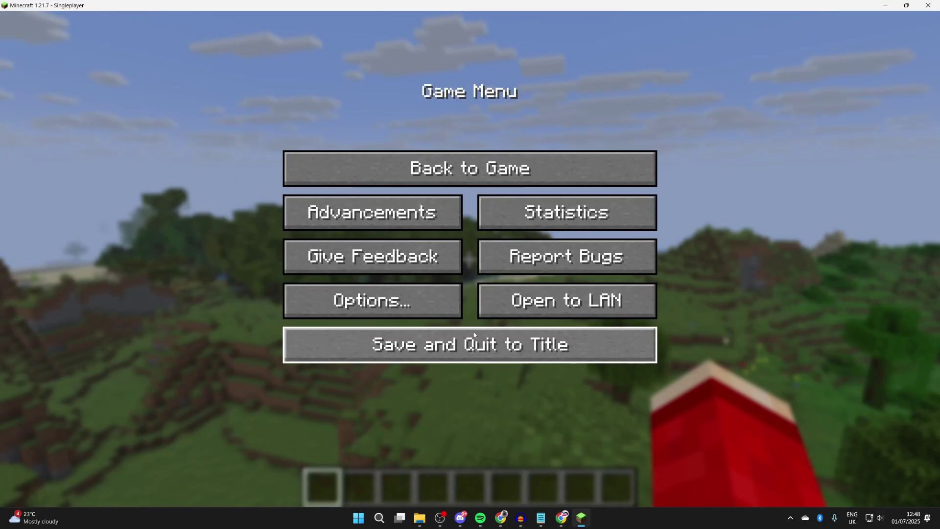
{"action": "left_click", "coordinate": [474, 340]}
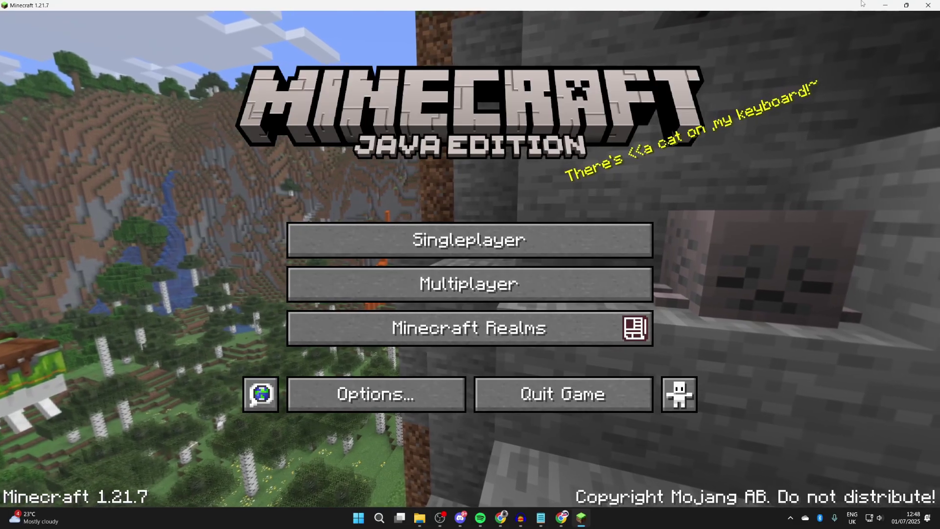
{"action": "key", "text": "super+d"}
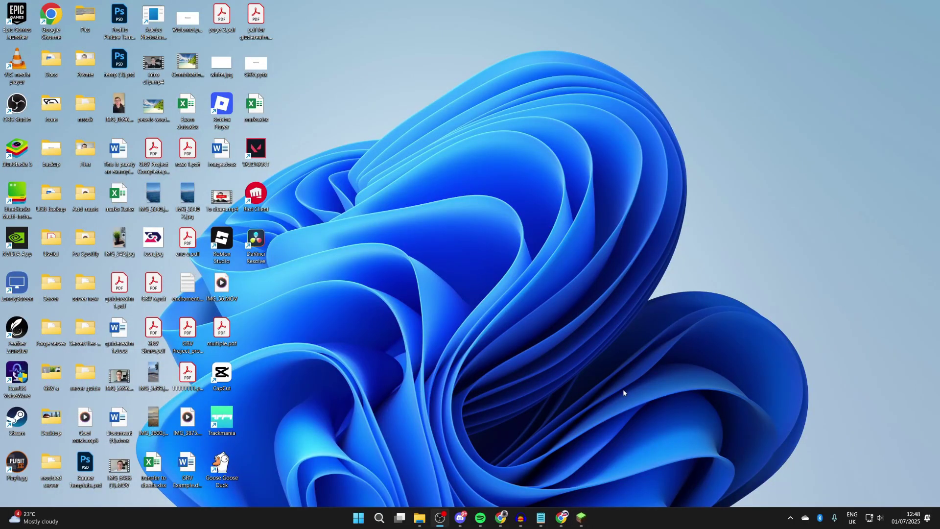
{"action": "left_click", "coordinate": [560, 517]}
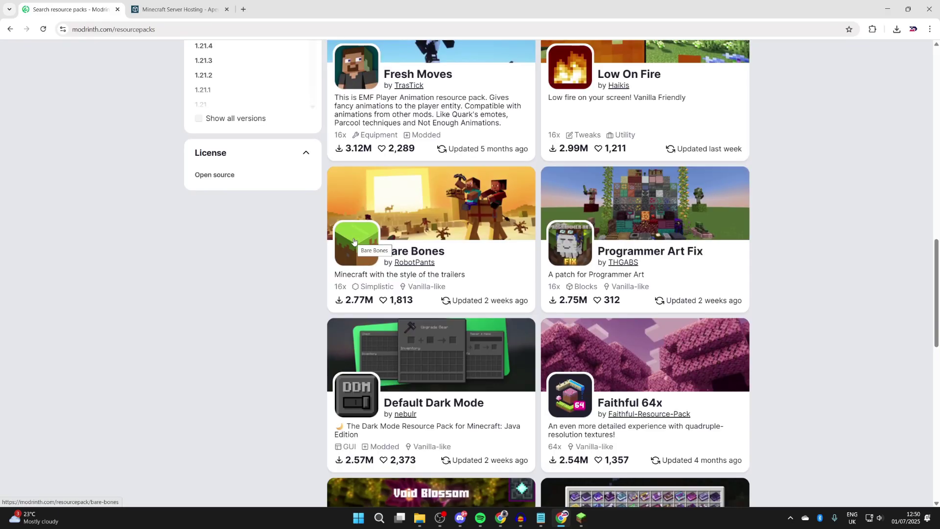
Download Bare Bones version 1.4.6 from its Versions list, then go back to the pack listing.
{"action": "left_click", "coordinate": [354, 240]}
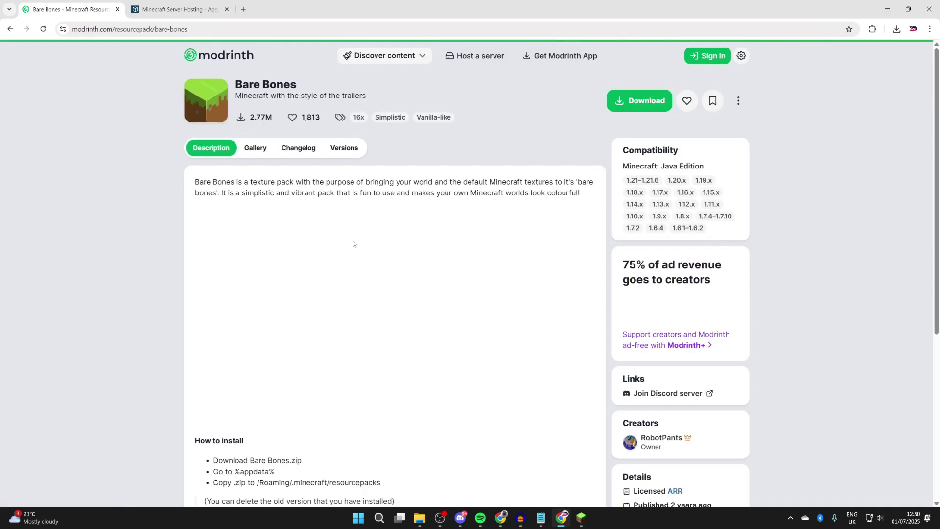
{"action": "scroll", "coordinate": [341, 353], "scroll_direction": "down", "scroll_amount": 2}
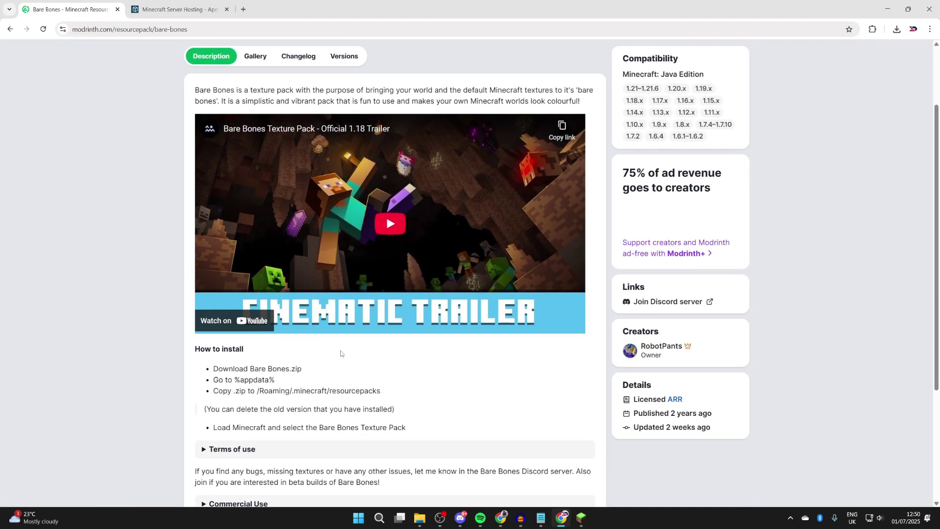
{"action": "scroll", "coordinate": [338, 361], "scroll_direction": "up", "scroll_amount": 2}
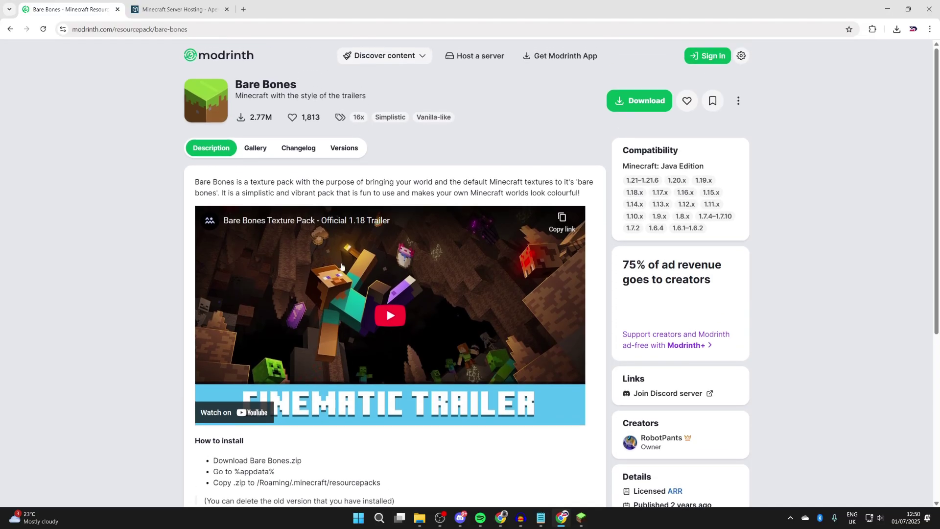
{"action": "left_click", "coordinate": [348, 151]}
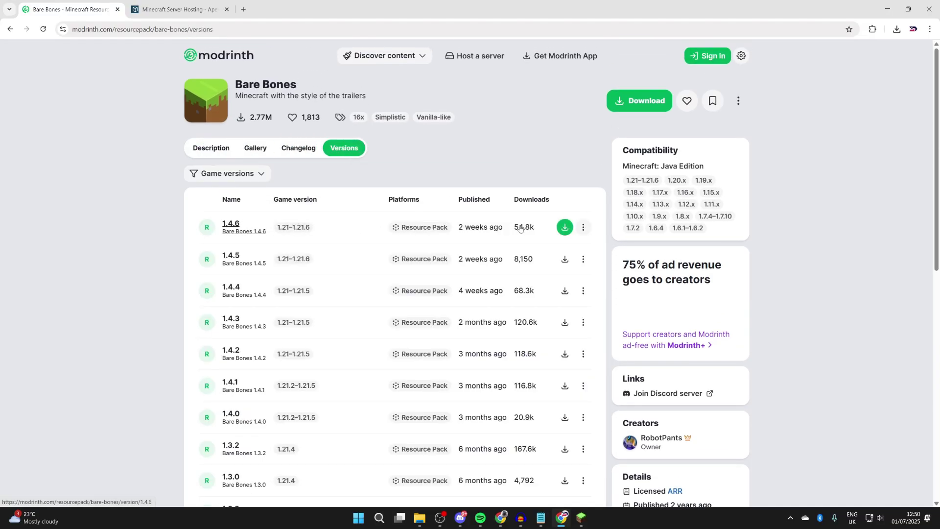
{"action": "left_click", "coordinate": [563, 226]}
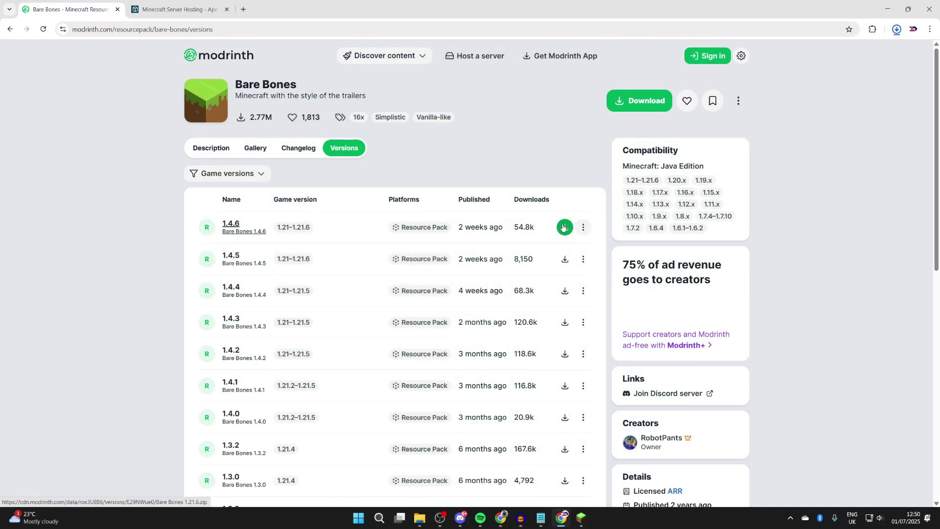
{"action": "left_click", "coordinate": [9, 29]}
{"action": "left_click", "coordinate": [8, 29]}
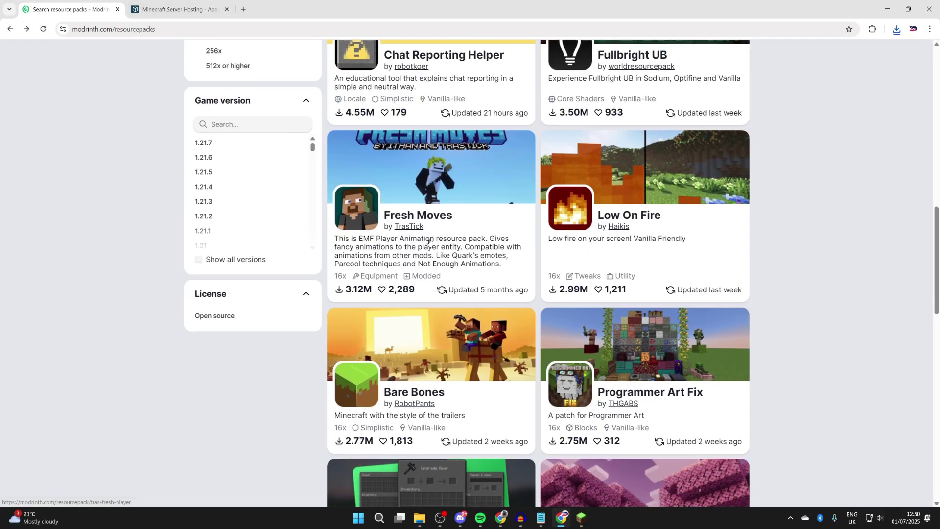
Download the Faithful 64x R9 March 2025 Release zip from its Versions list.
{"action": "scroll", "coordinate": [430, 241], "scroll_direction": "down", "scroll_amount": 4}
{"action": "left_click", "coordinate": [567, 323]}
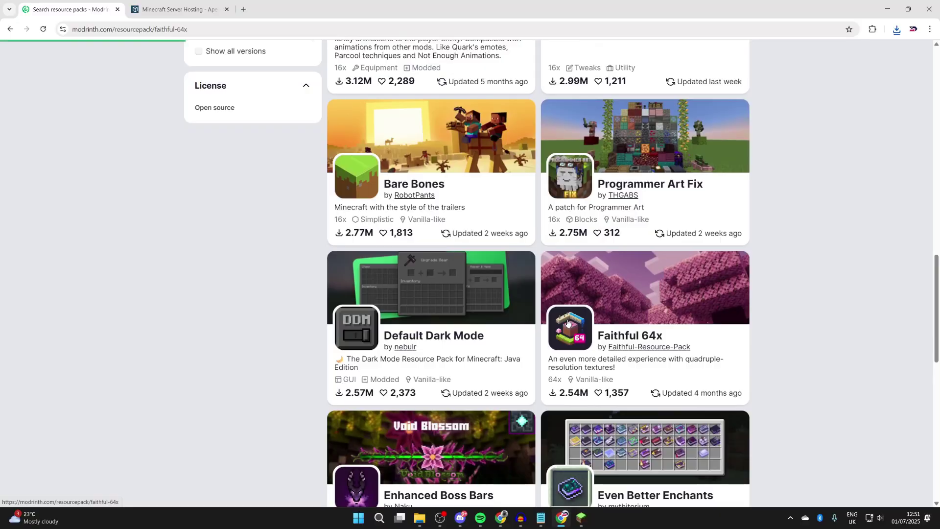
{"action": "left_click", "coordinate": [336, 148]}
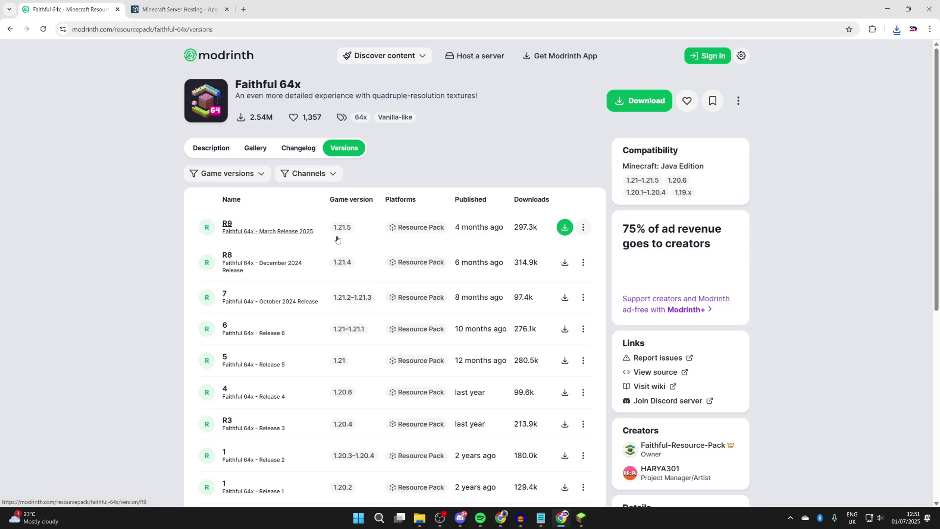
{"action": "left_click", "coordinate": [565, 228]}
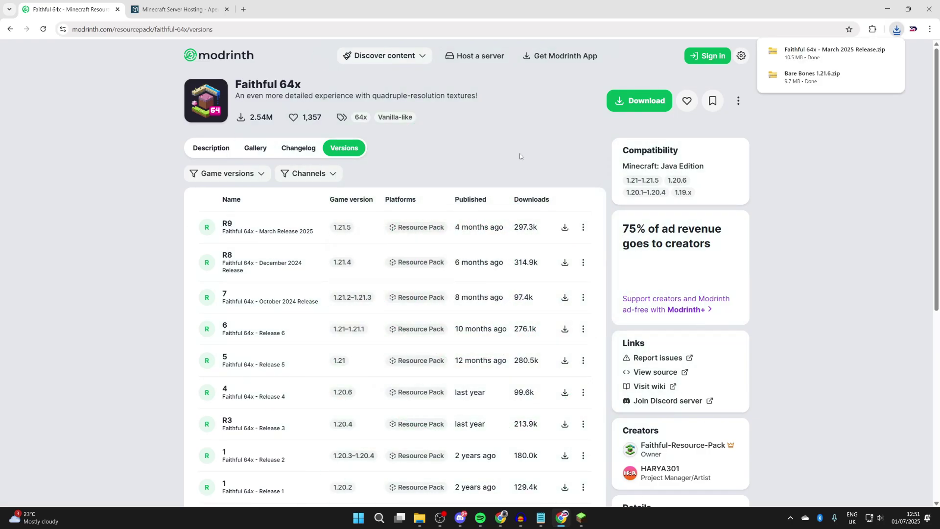
{"action": "left_click", "coordinate": [581, 518]}
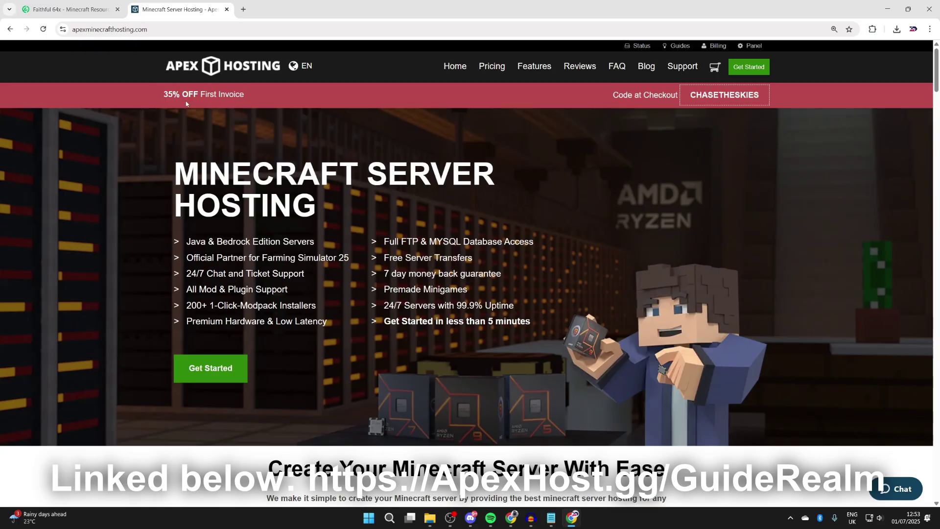
{"action": "scroll", "coordinate": [186, 102], "scroll_direction": "down", "scroll_amount": 8}
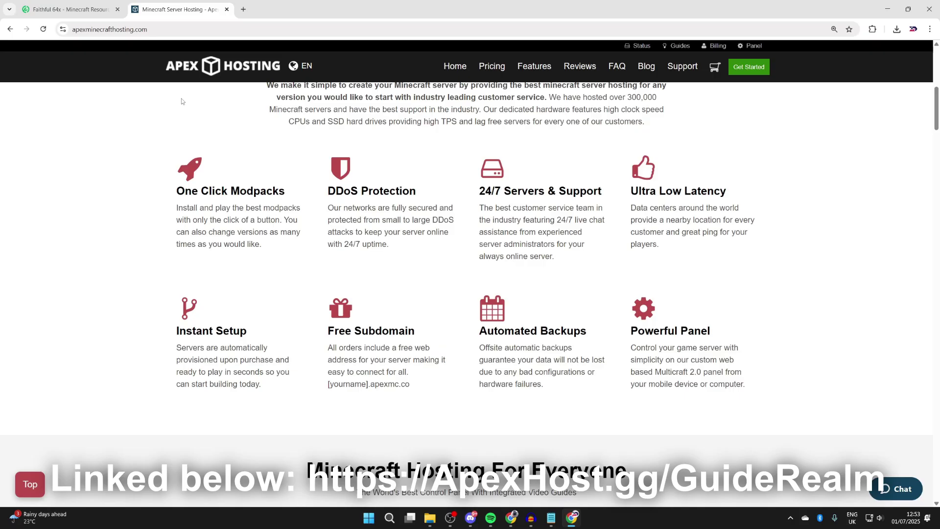
{"action": "scroll", "coordinate": [181, 101], "scroll_direction": "up", "scroll_amount": 8}
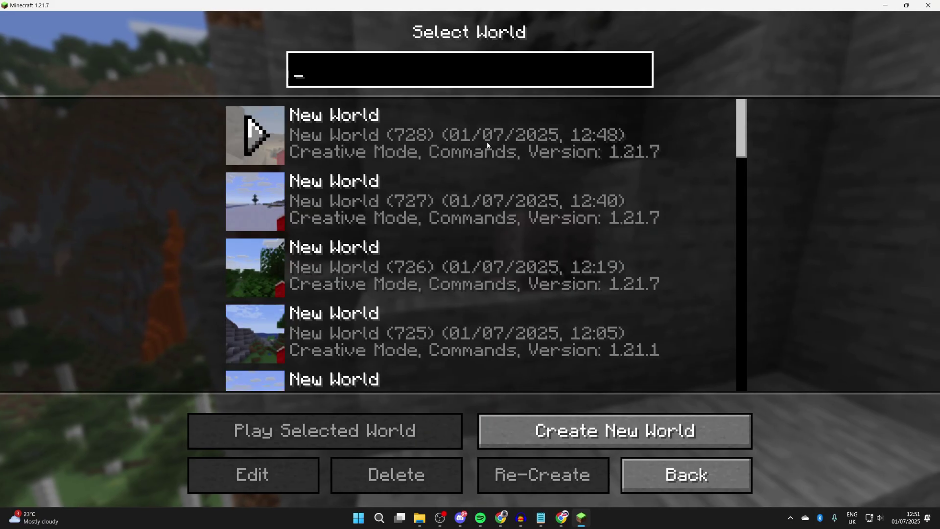
{"action": "left_click", "coordinate": [343, 127]}
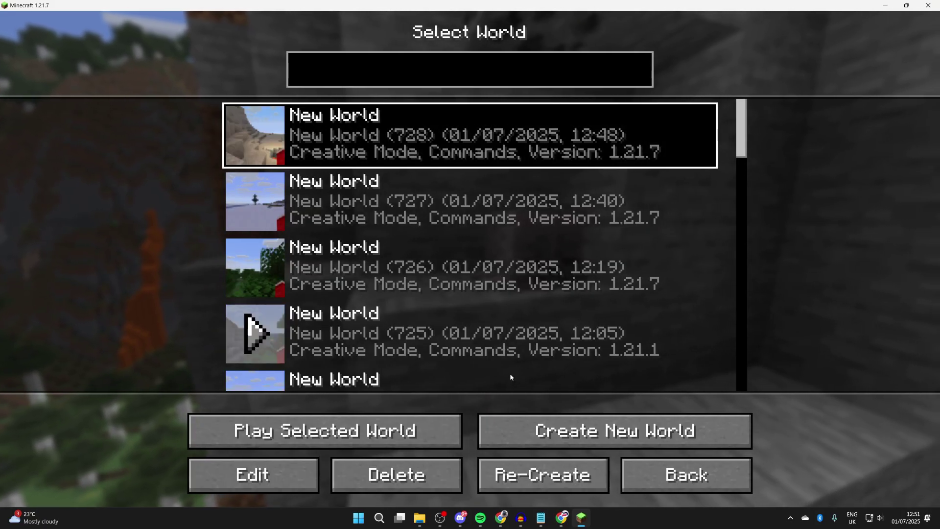
Play the New World save and open Options > Resource Packs from the pause menu.
{"action": "left_click", "coordinate": [387, 433]}
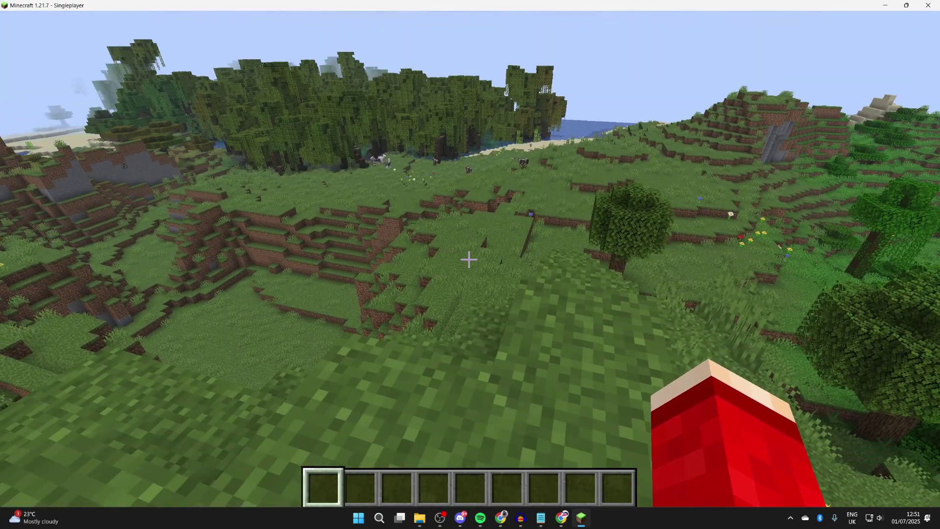
{"action": "mouse_move", "coordinate": [470, 262]}
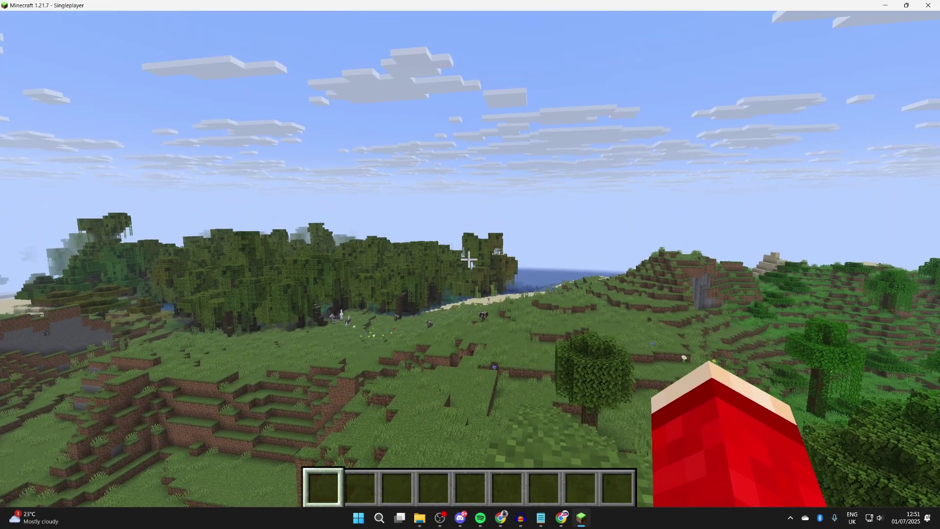
{"action": "key", "text": "Escape"}
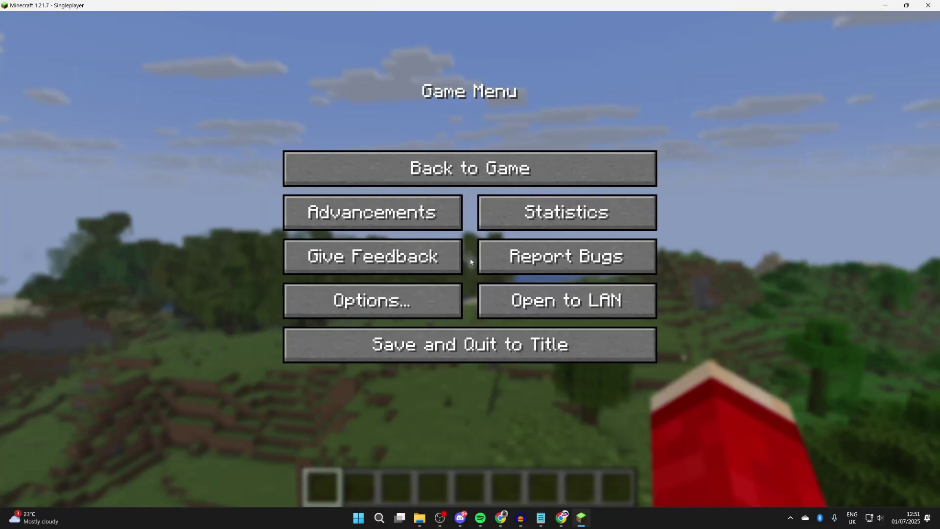
{"action": "left_click", "coordinate": [437, 294]}
{"action": "left_click", "coordinate": [404, 324]}
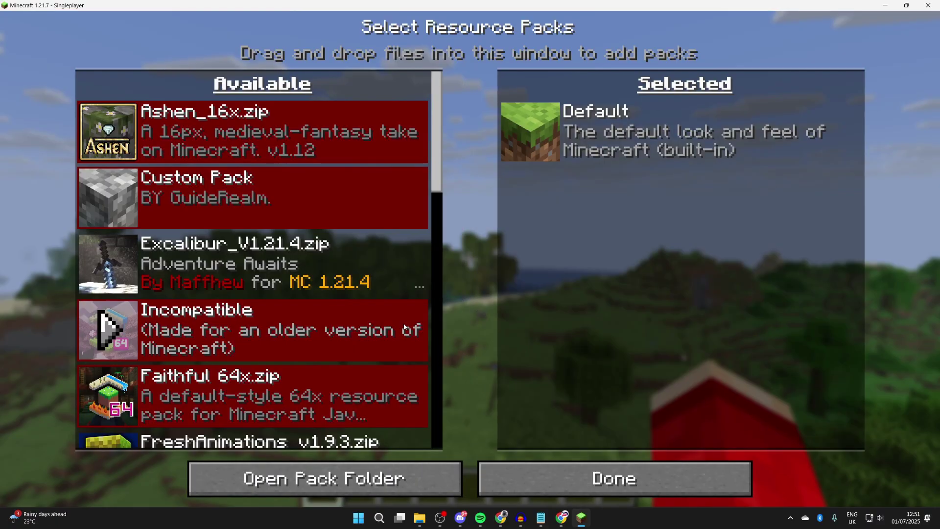
Open Minecraft's resourcepacks folder and the Downloads folder in File Explorer.
{"action": "left_click", "coordinate": [334, 482]}
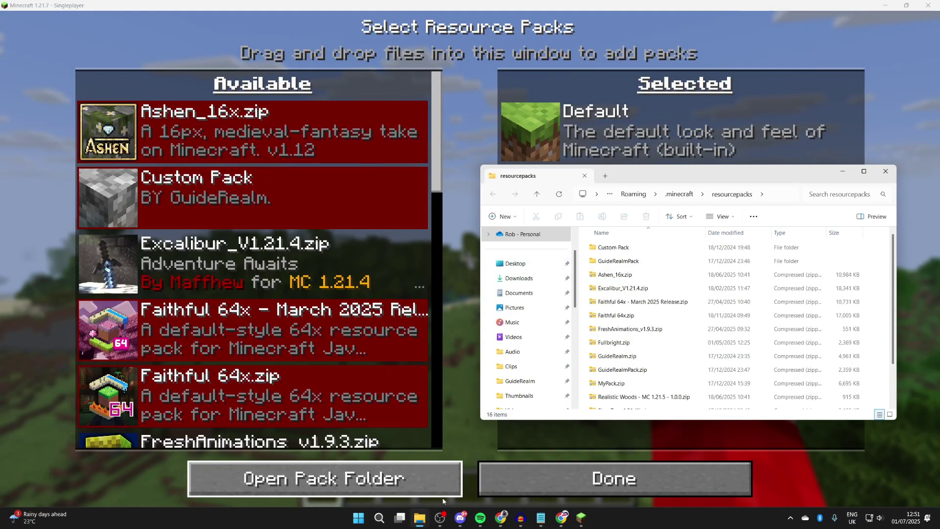
{"action": "right_click", "coordinate": [420, 518]}
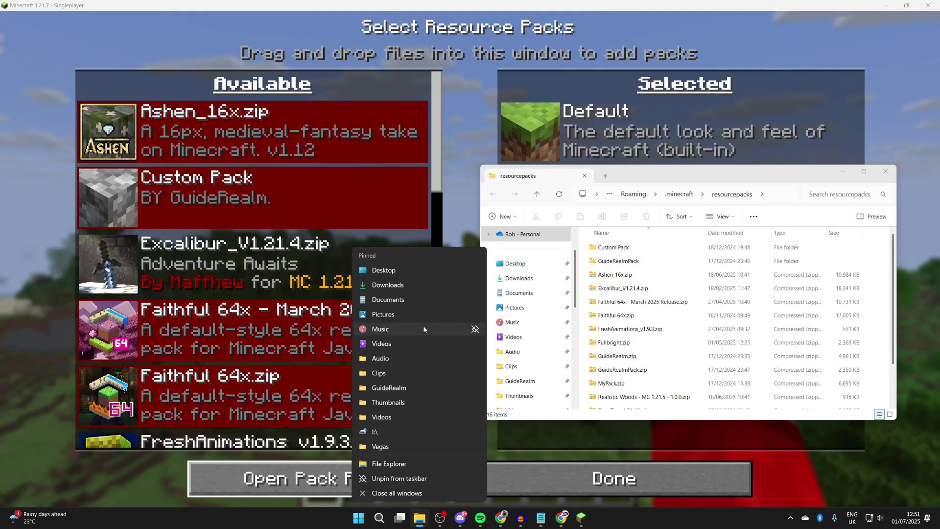
{"action": "left_click", "coordinate": [420, 288]}
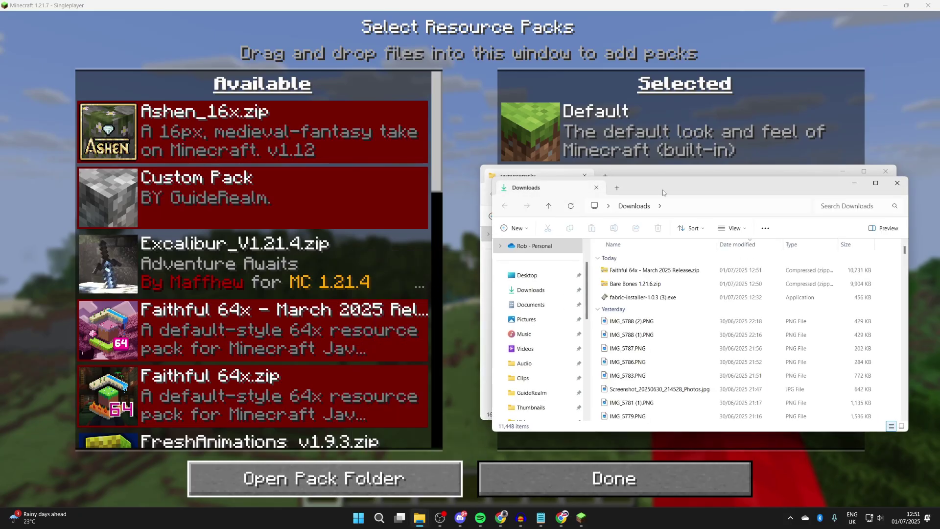
Move the Faithful 64x and Bare Bones zips into resourcepacks, replacing the existing Faithful zip.
{"action": "left_click", "coordinate": [296, 240]}
{"action": "left_click", "coordinate": [255, 254], "text": "shift"}
{"action": "left_click_drag", "start_coordinate": [254, 253], "coordinate": [866, 282]}
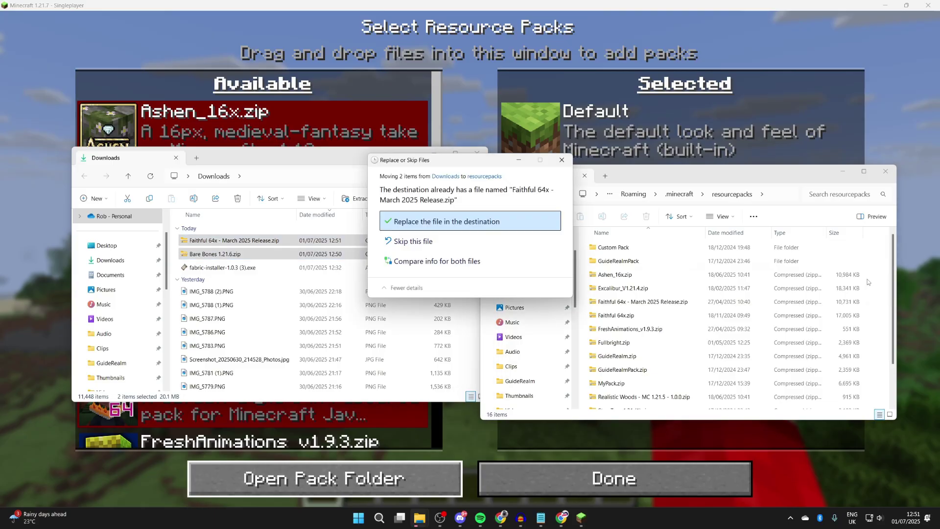
{"action": "left_click", "coordinate": [493, 220]}
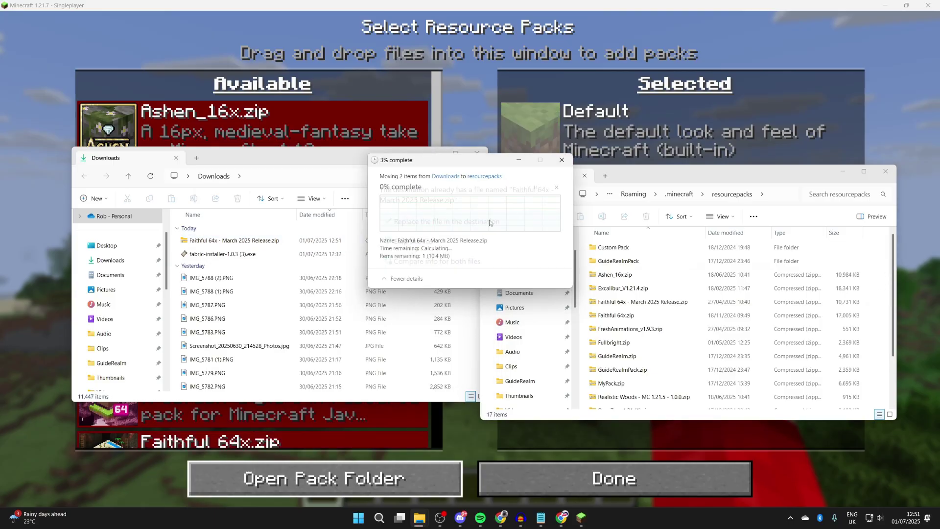
{"action": "left_click", "coordinate": [472, 97]}
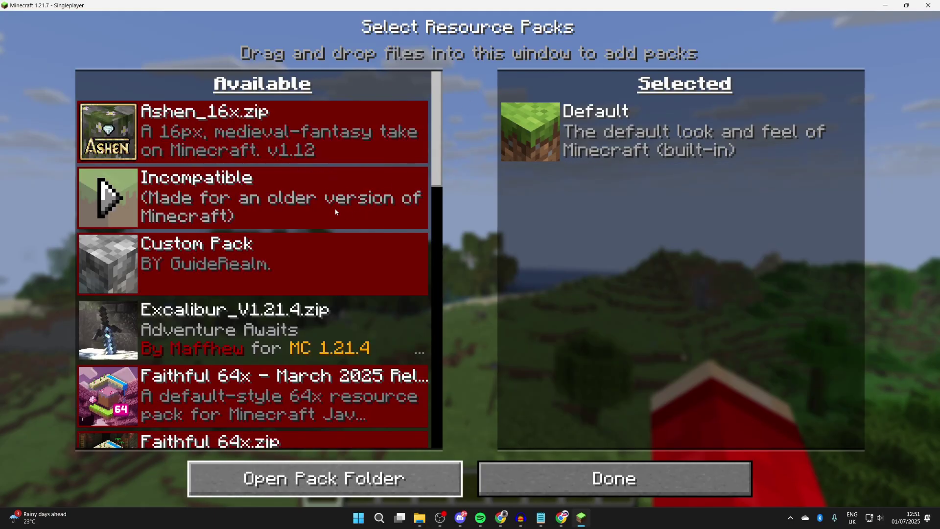
Activate the Incompatible-marked Bare Bones pack above Default, accepting the older-version warning.
{"action": "mouse_move", "coordinate": [131, 192]}
{"action": "left_click", "coordinate": [117, 196]}
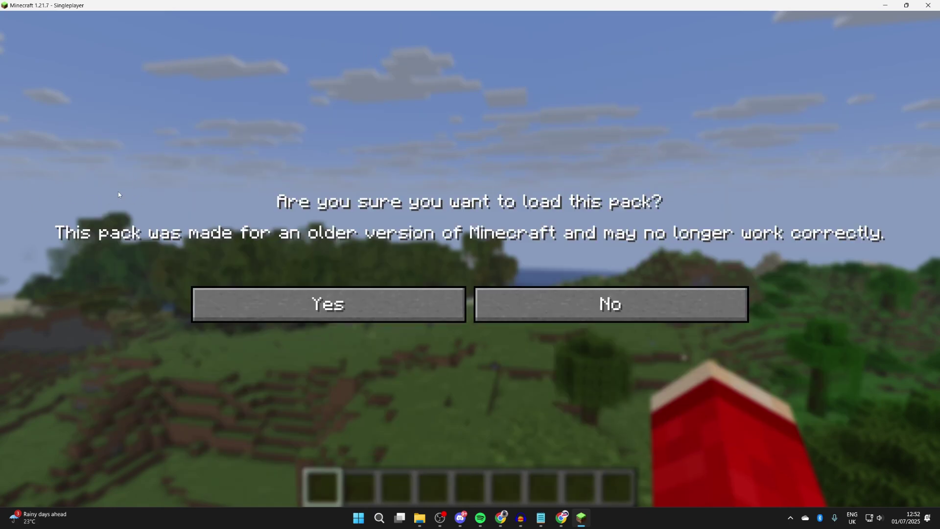
{"action": "left_click", "coordinate": [310, 313]}
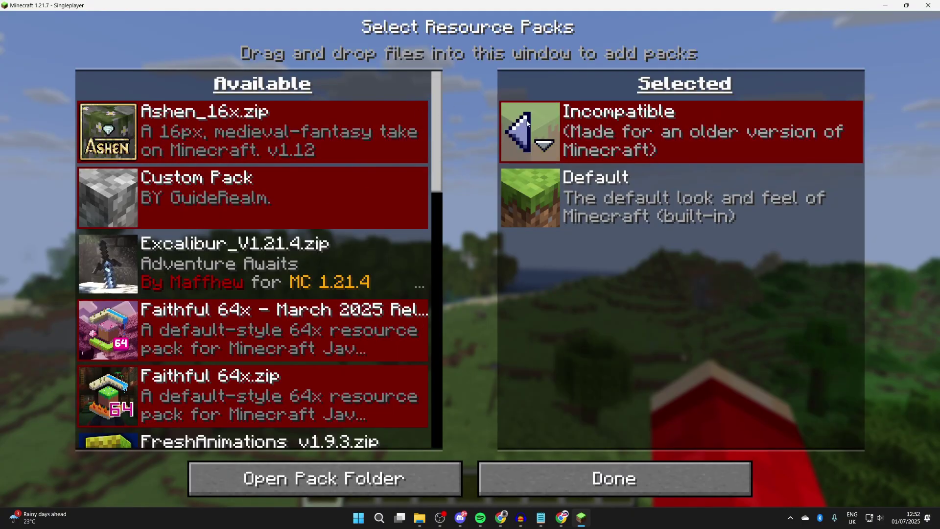
{"action": "left_click", "coordinate": [591, 467]}
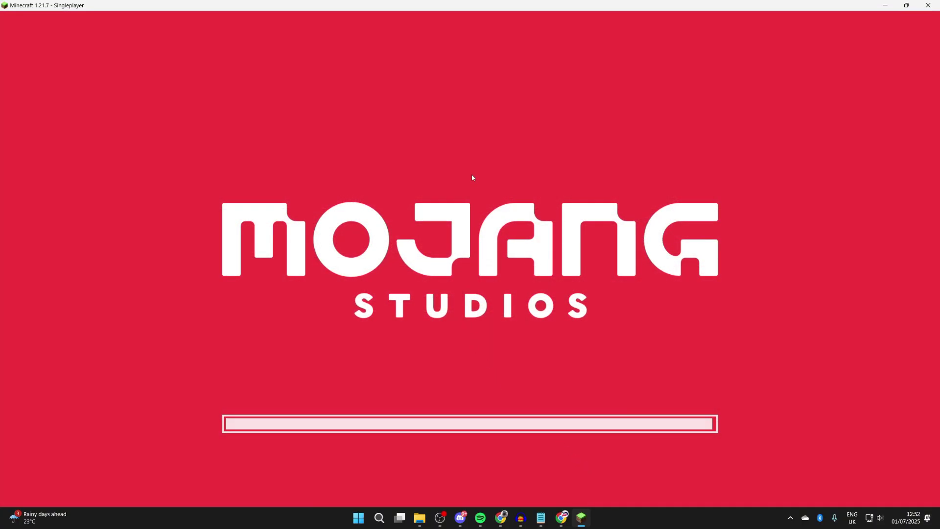
{"action": "key", "text": "Escape"}
{"action": "key", "text": "Escape"}
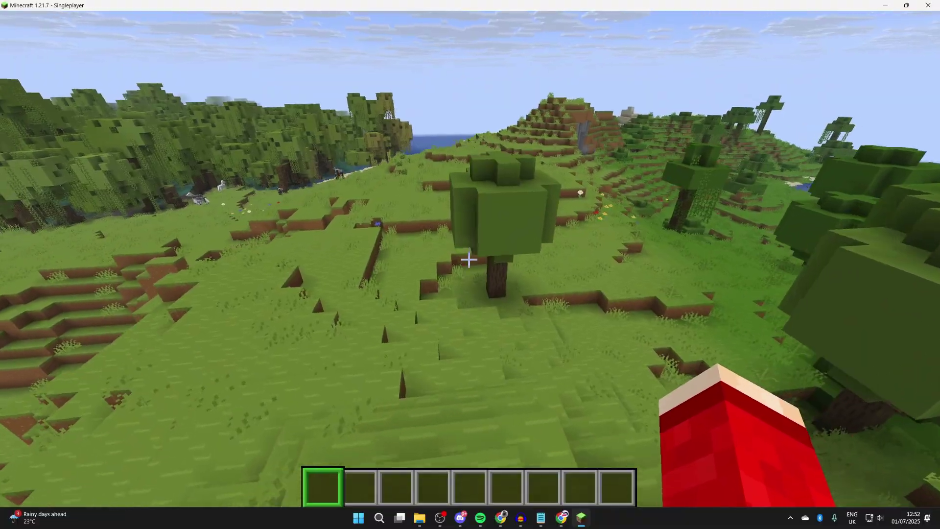
{"action": "key", "text": "Escape"}
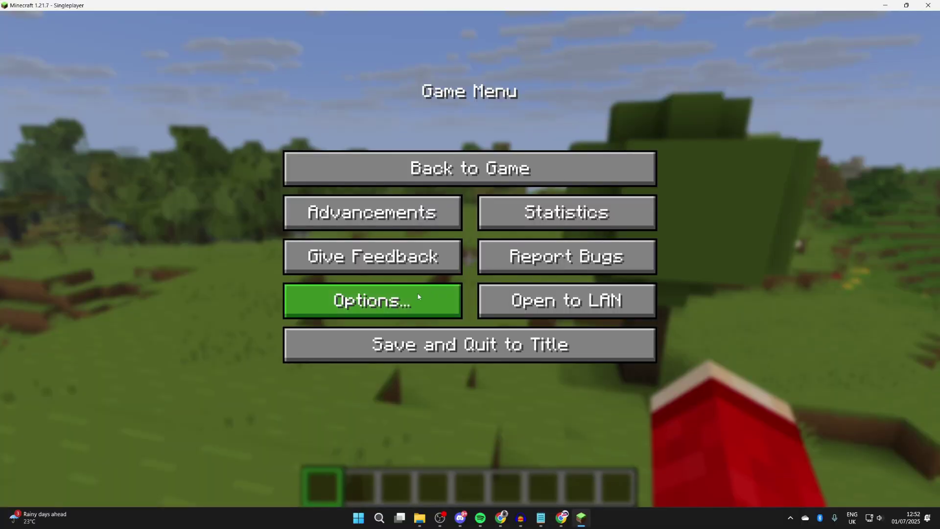
Swap Bare Bones for Faithful 64x - March 2025 Release in Resource Packs and apply it.
{"action": "left_click", "coordinate": [420, 300]}
{"action": "left_click", "coordinate": [372, 328]}
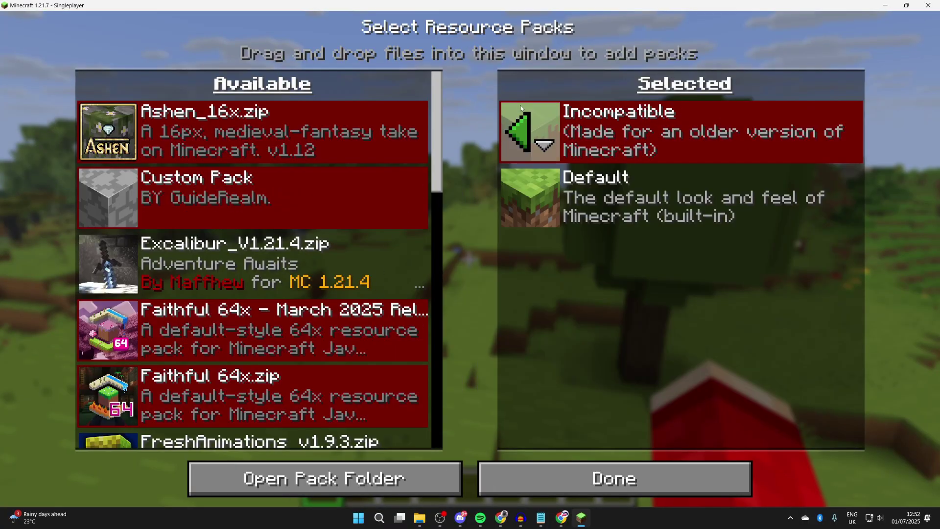
{"action": "left_click", "coordinate": [516, 131]}
{"action": "scroll", "coordinate": [291, 250], "scroll_direction": "down", "scroll_amount": 2}
{"action": "scroll", "coordinate": [291, 250], "scroll_direction": "down", "scroll_amount": 1}
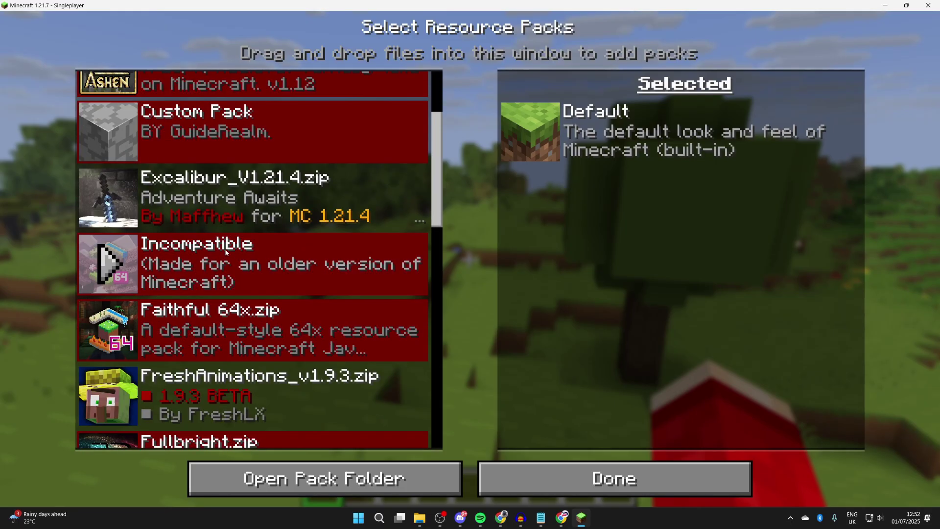
{"action": "left_click", "coordinate": [111, 266]}
{"action": "left_click", "coordinate": [392, 303]}
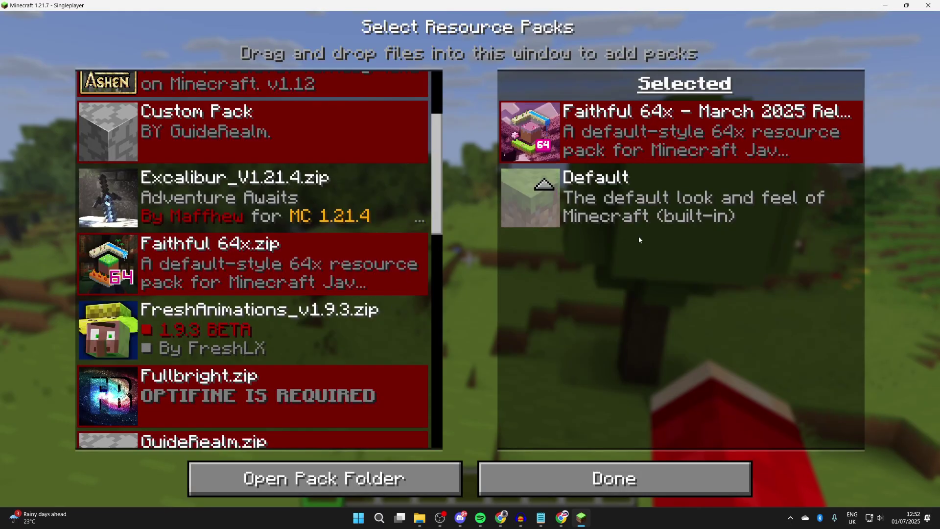
{"action": "left_click", "coordinate": [582, 474]}
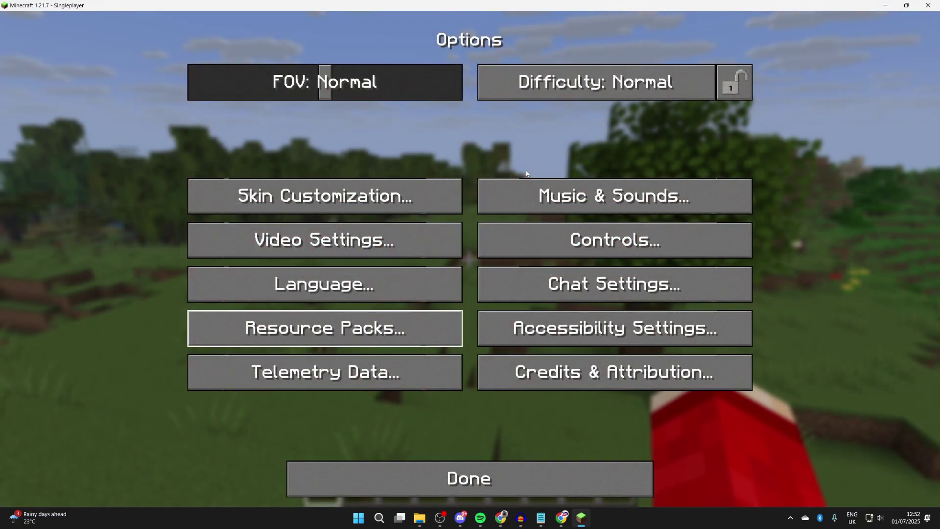
{"action": "key", "text": "Escape"}
{"action": "key", "text": "Escape"}
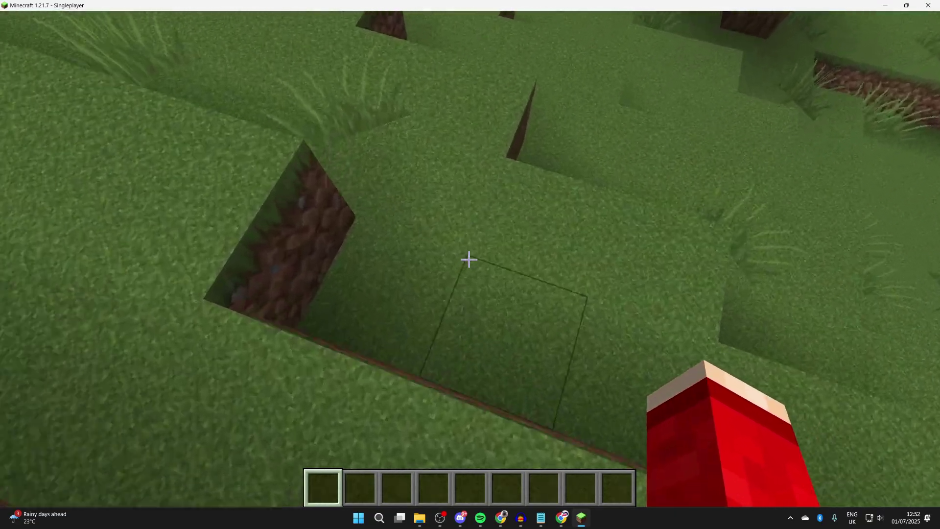
Break the grass block ahead and walk up the slope onto the dirt ledge.
{"action": "left_click", "coordinate": [469, 260]}
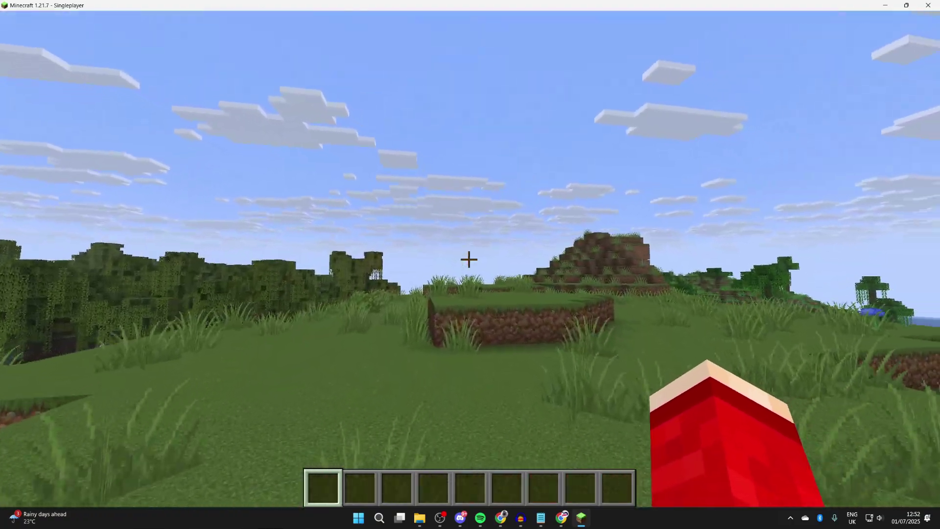
{"action": "key", "text": "w"}
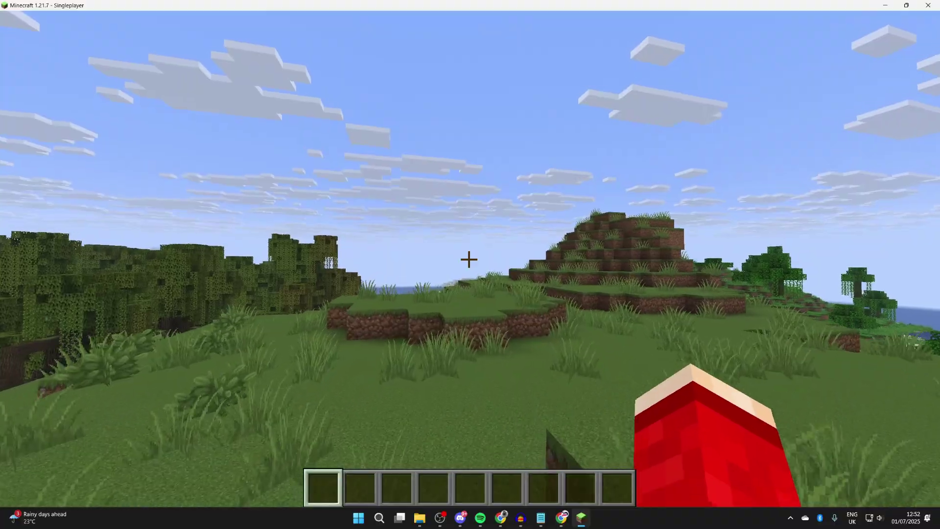
{"action": "key", "text": "space"}
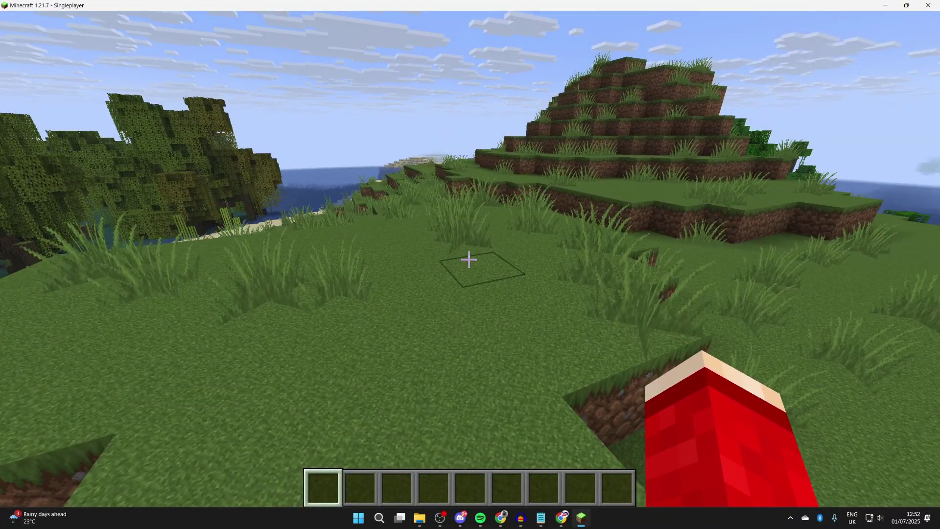